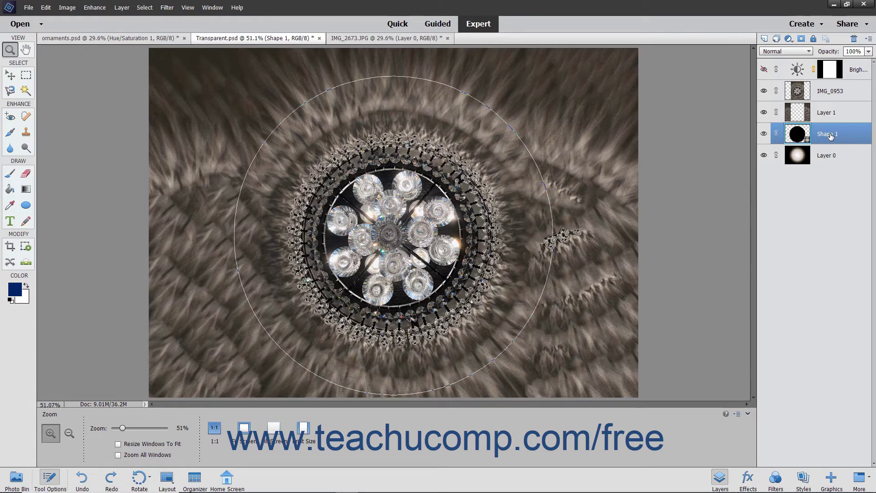
Clip Layer 1 to the circle shape layer with Create Clipping Mask
click(838, 111)
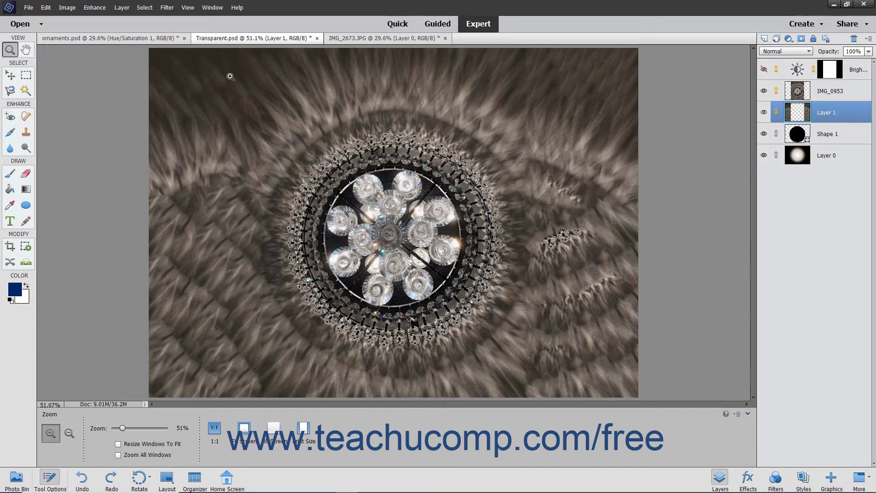
click(121, 6)
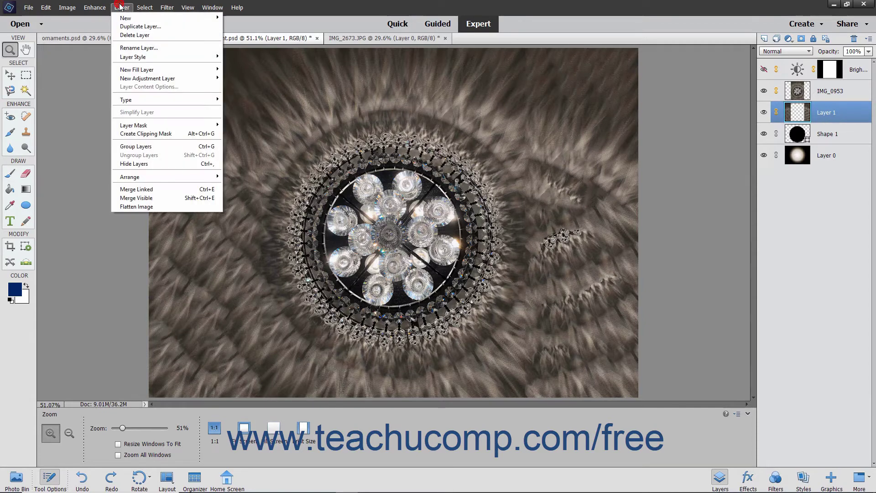
click(158, 134)
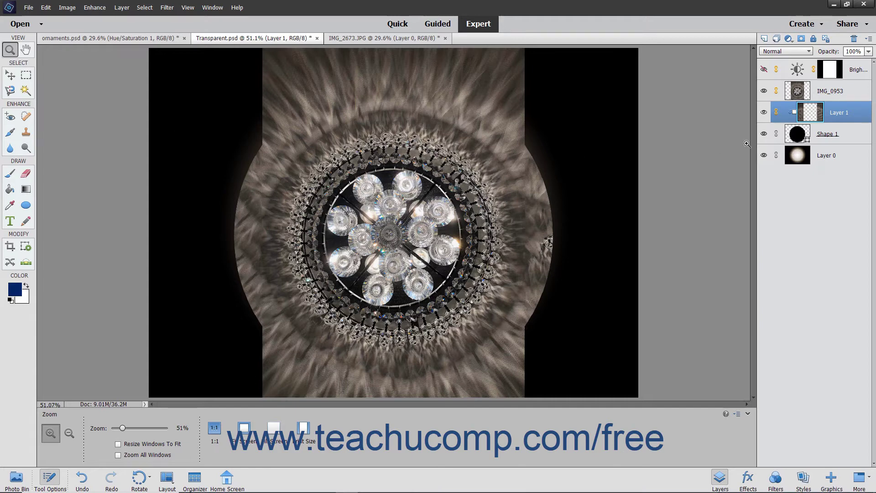
Clip the IMG_0953 chandelier layer into the circle group with Create Clipping Mask
click(827, 88)
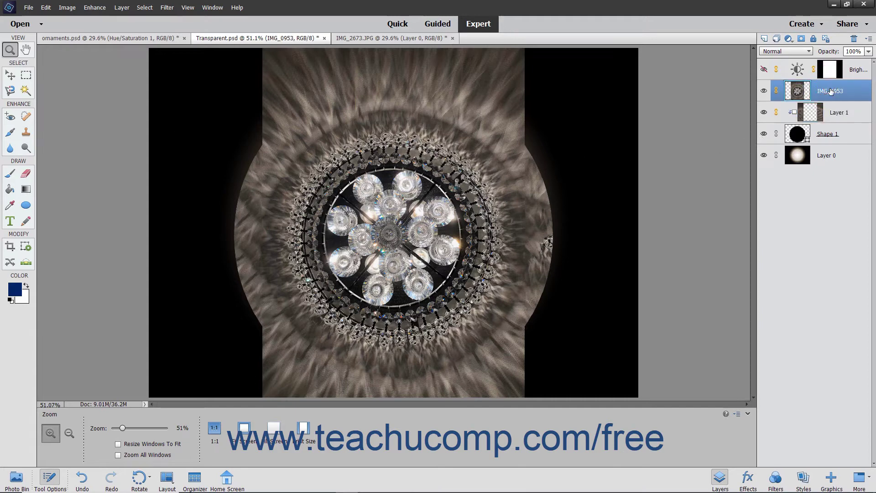
click(122, 8)
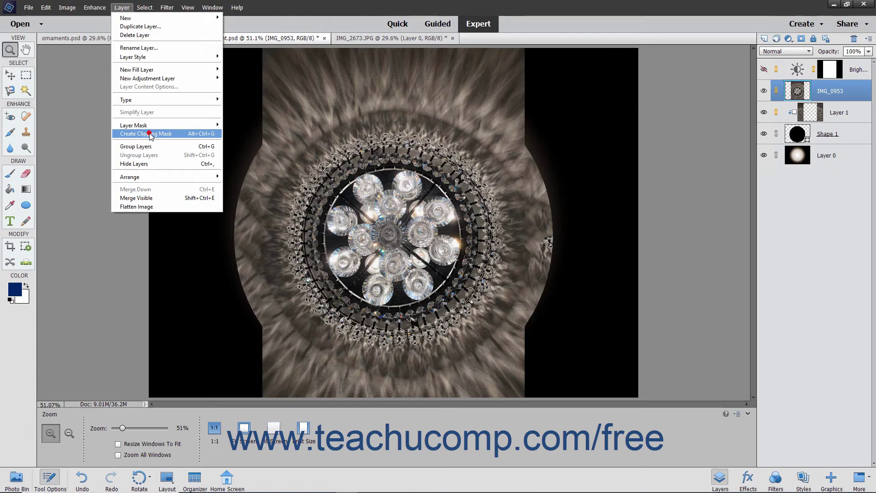
click(150, 133)
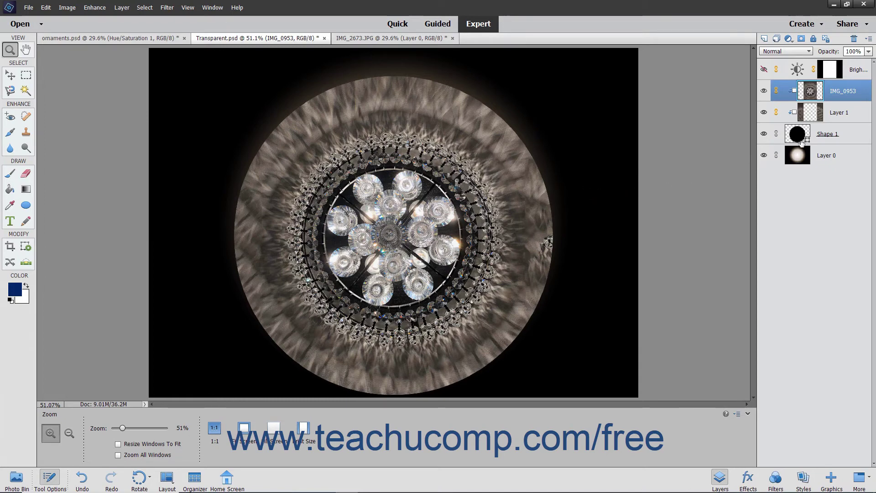
click(856, 115)
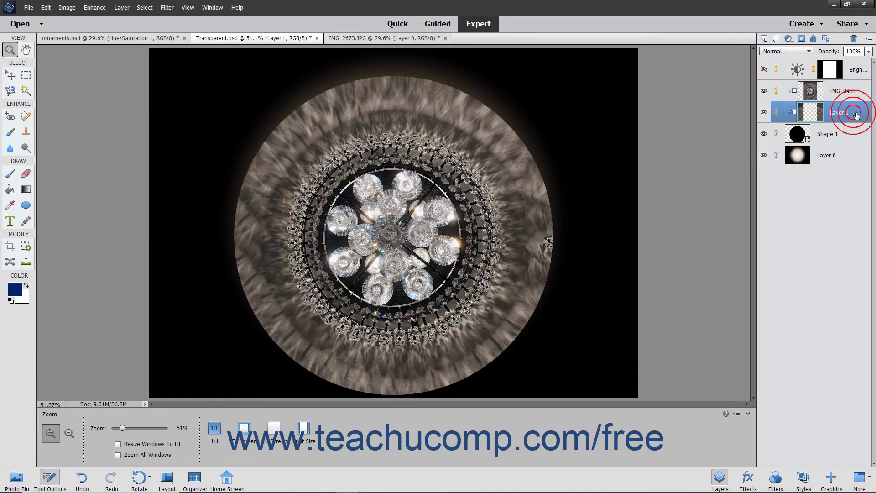
click(124, 8)
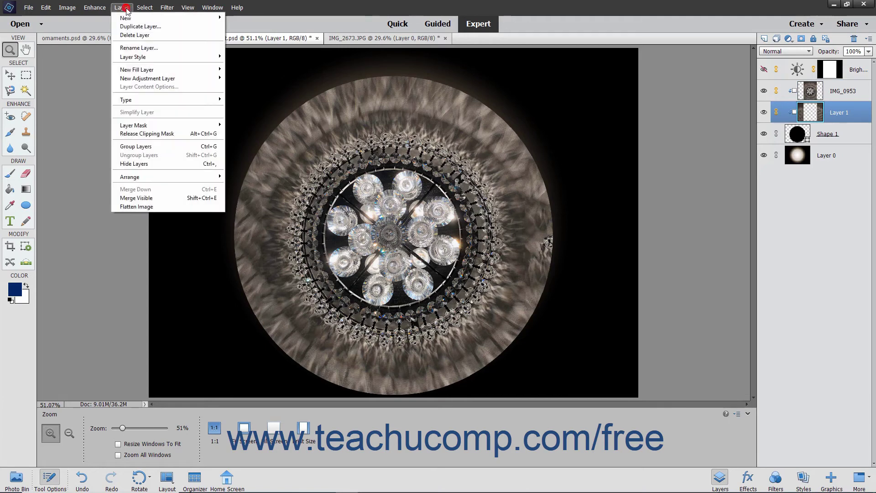
click(142, 135)
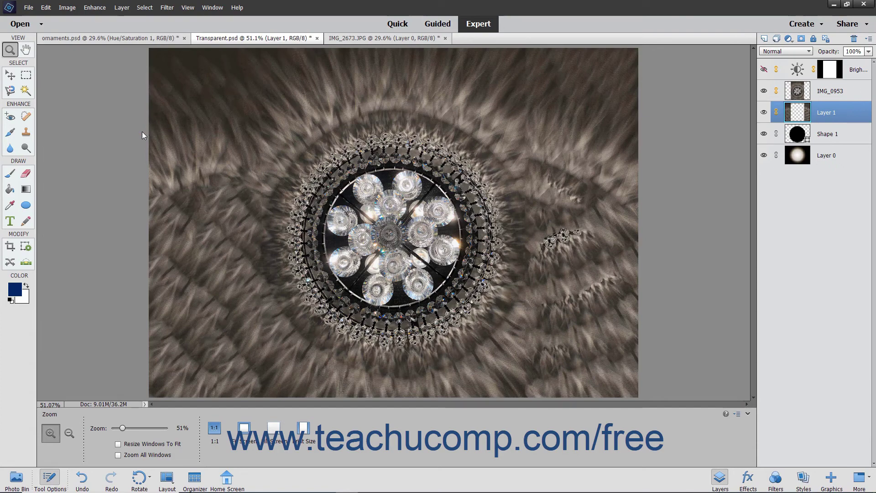
key(ctrl+z)
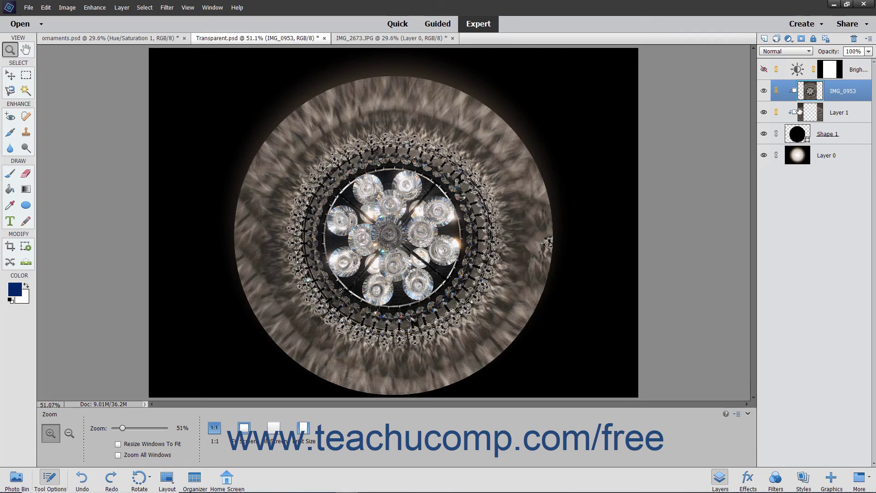
Release IMG_0953 from the clipping mask, then bring up its layer context menu
click(848, 94)
click(124, 9)
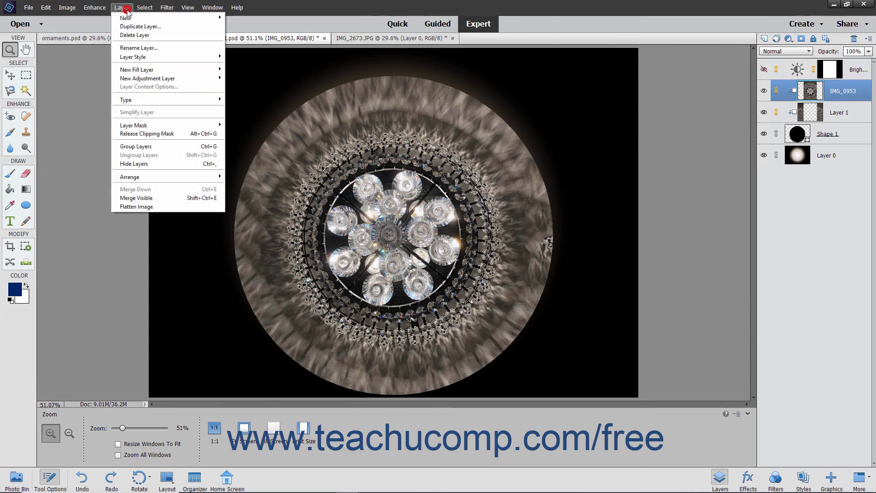
click(174, 134)
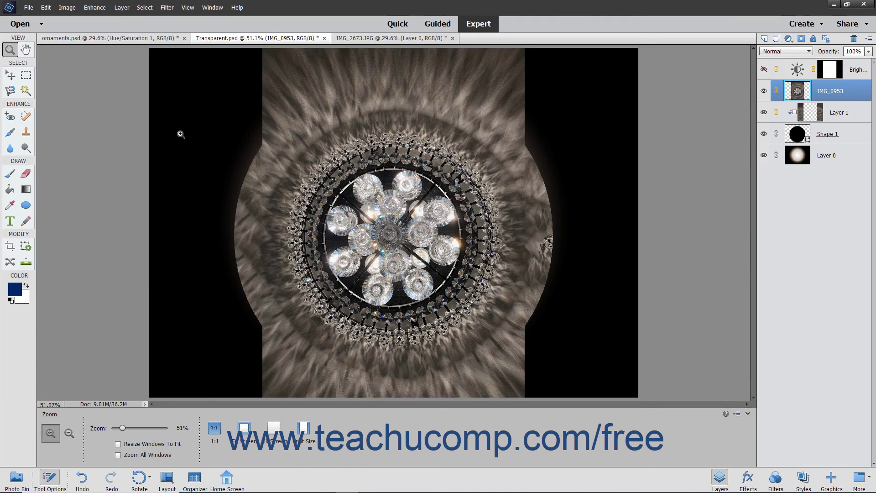
right_click(846, 91)
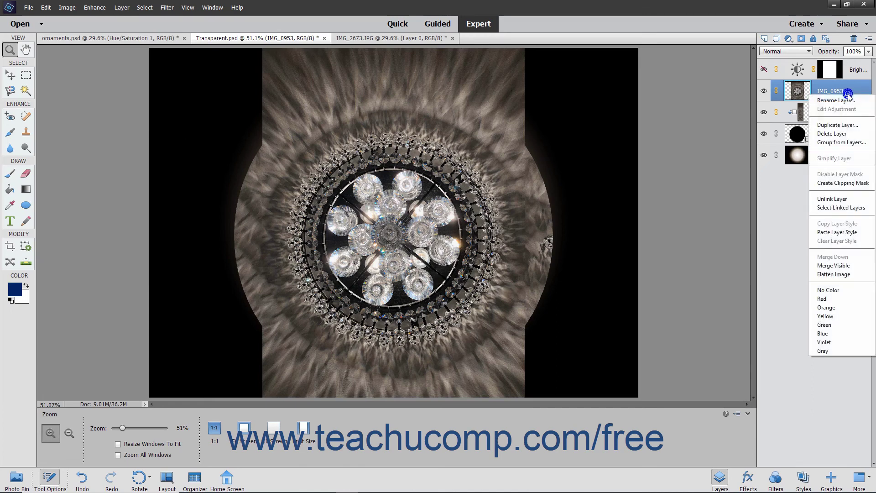